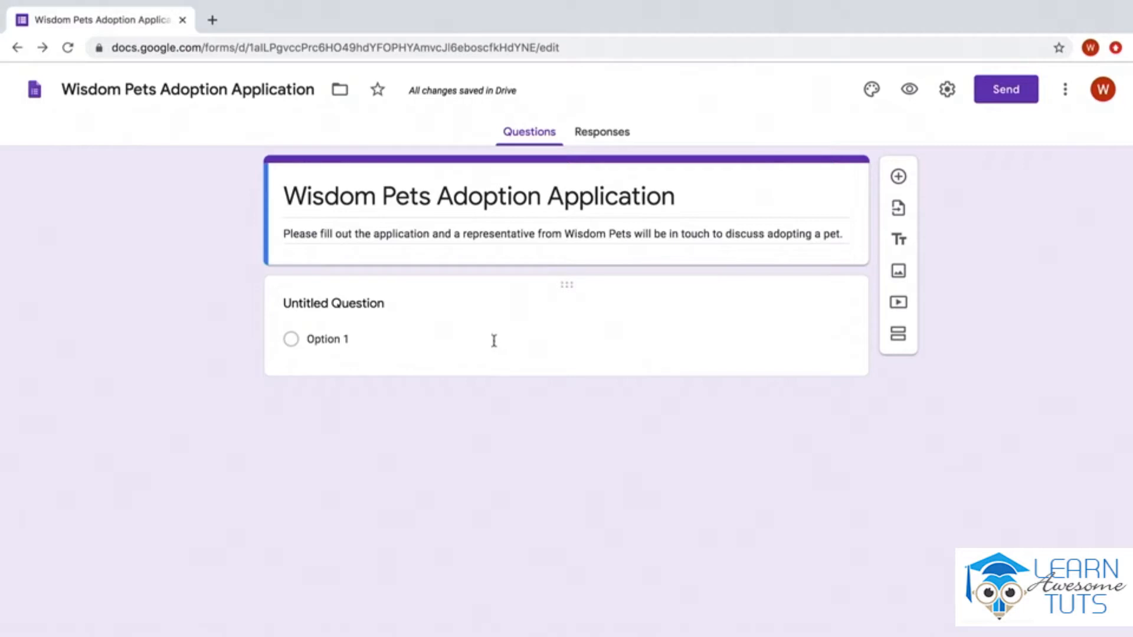
Turn the untitled question into a required short answer question titled "Name"
left_click(491, 335)
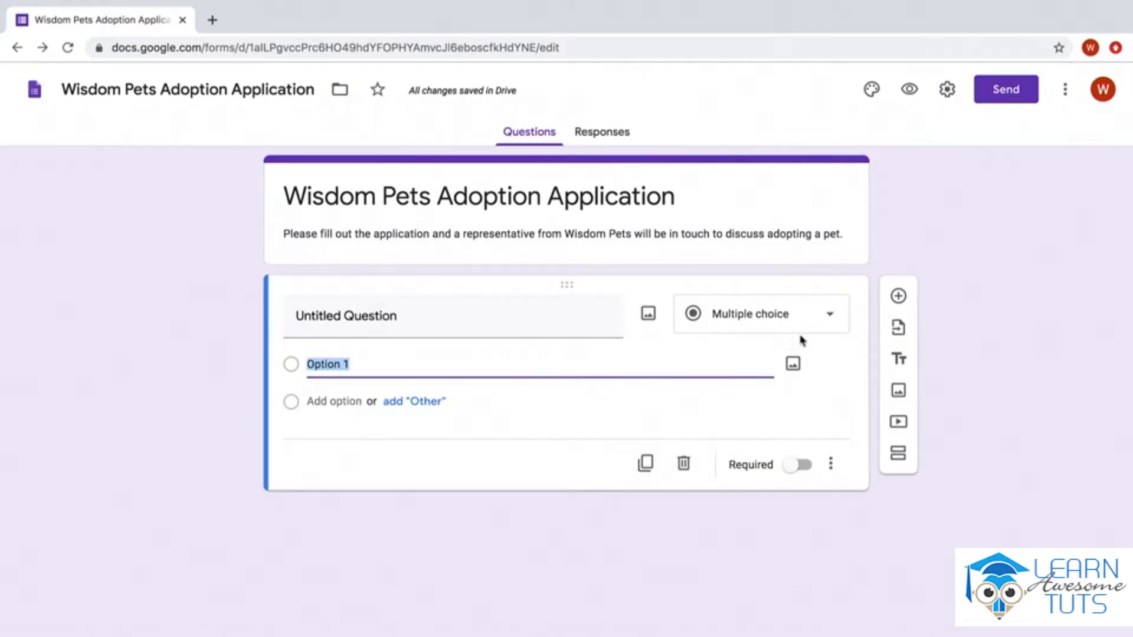
left_click(833, 321)
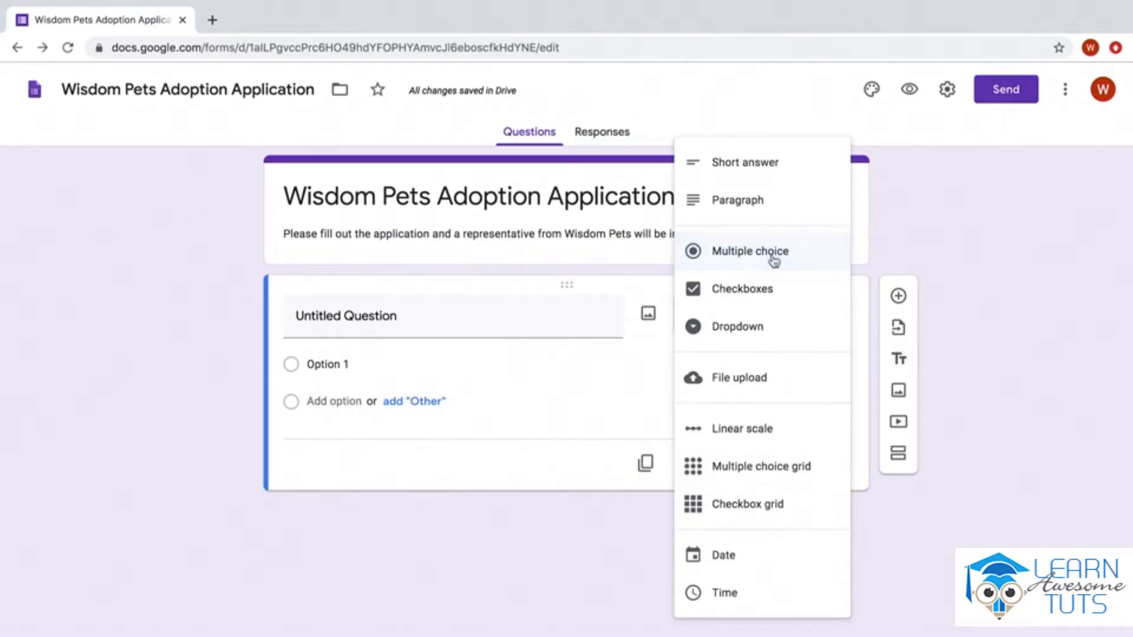
left_click(781, 163)
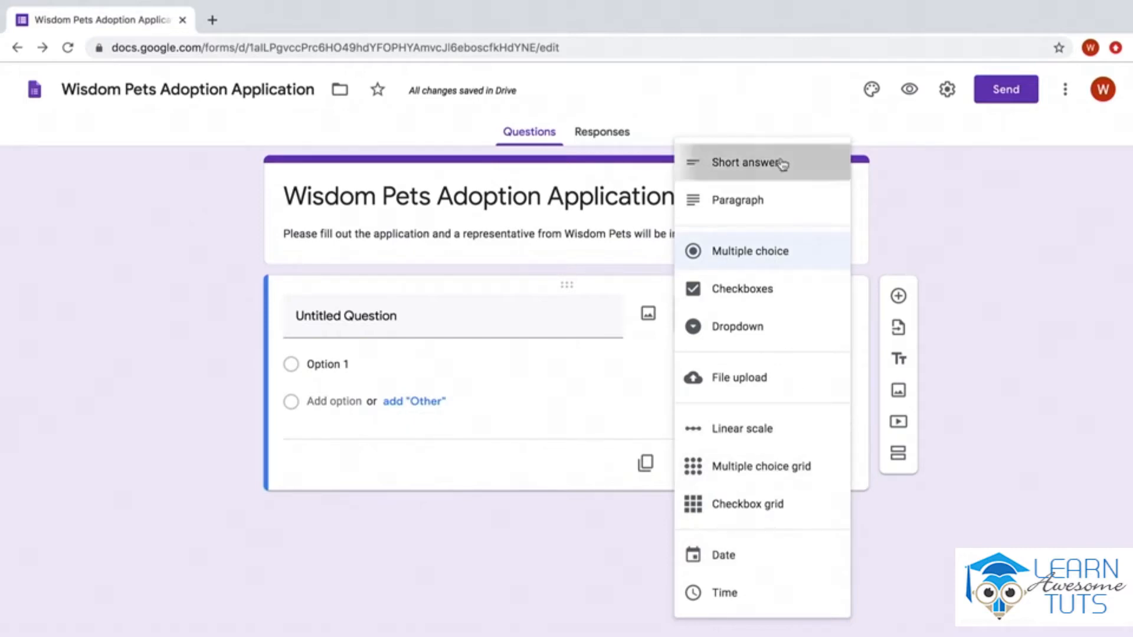
left_click(387, 328)
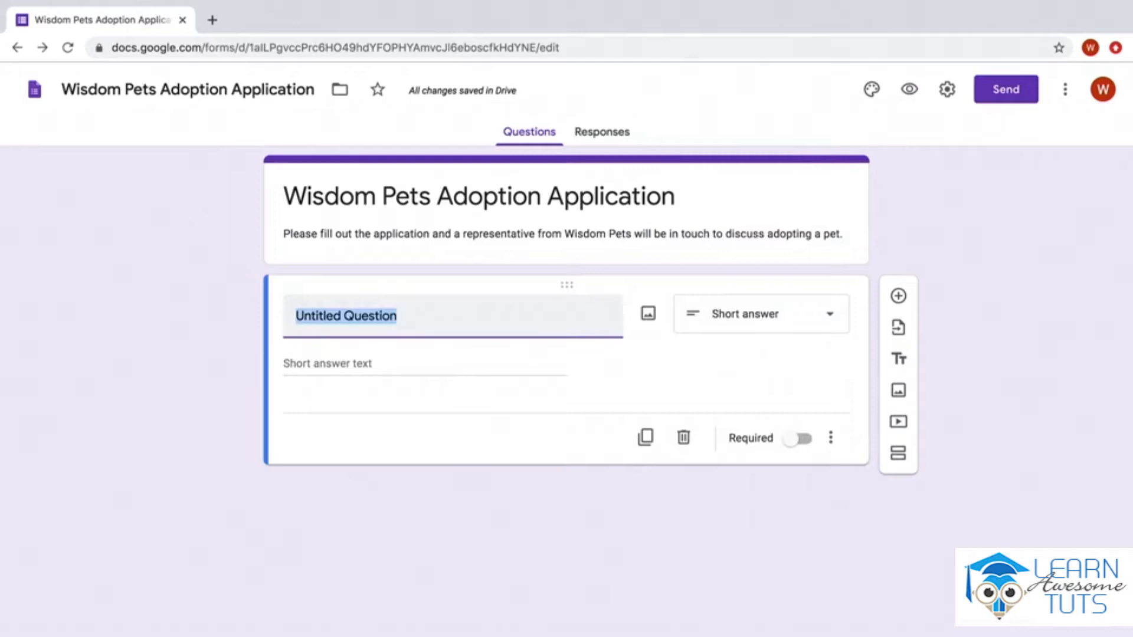
type("Name")
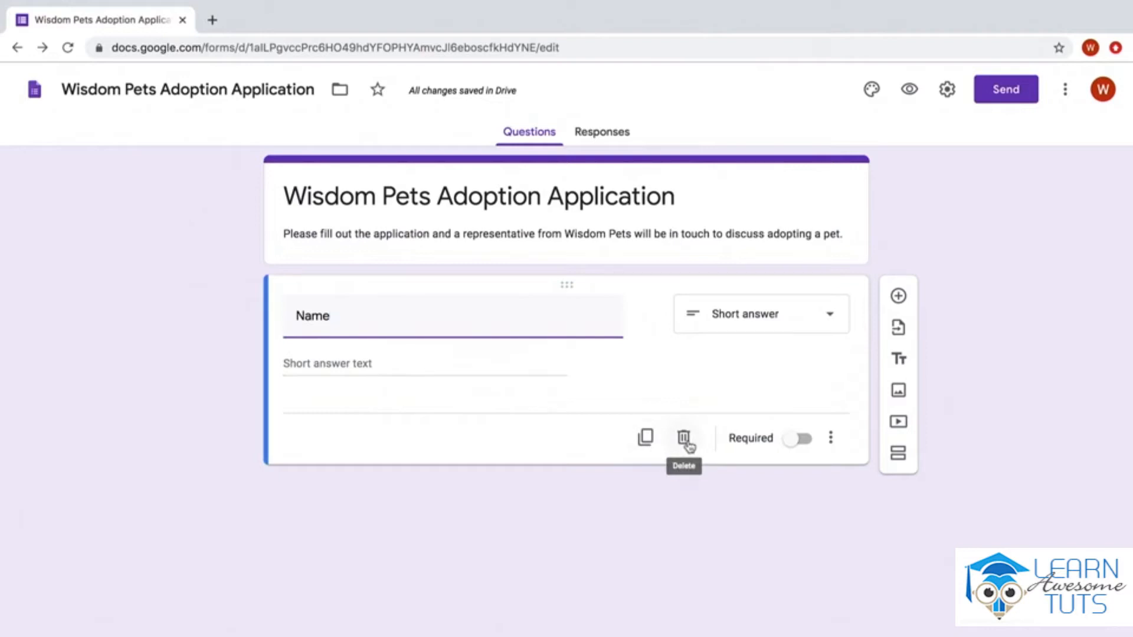
left_click(799, 442)
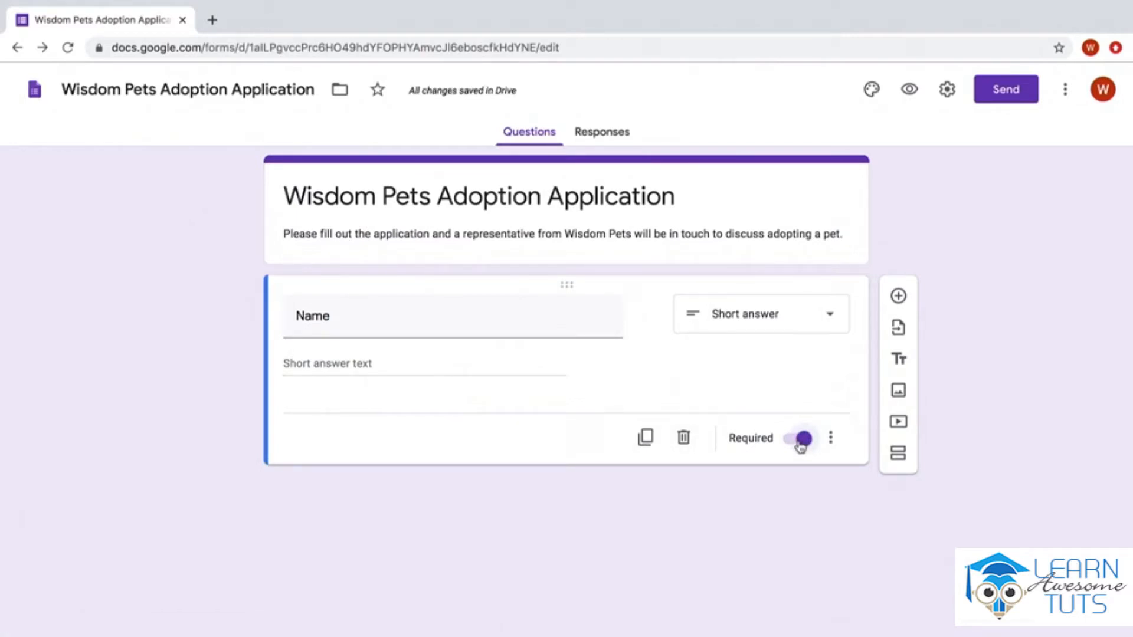
left_click(831, 440)
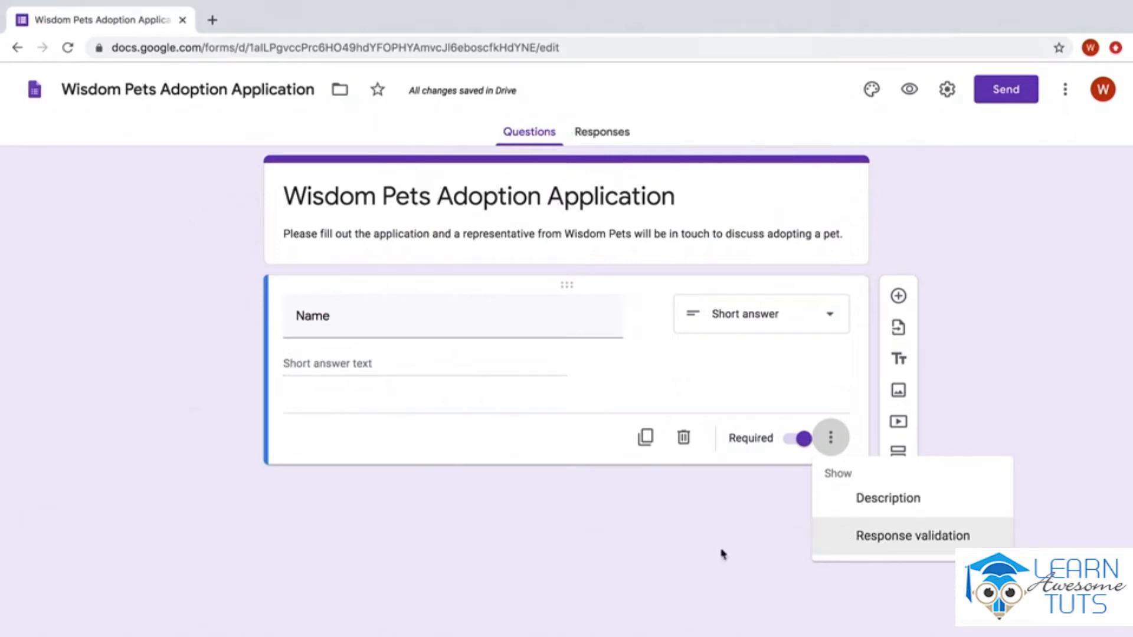
left_click(561, 478)
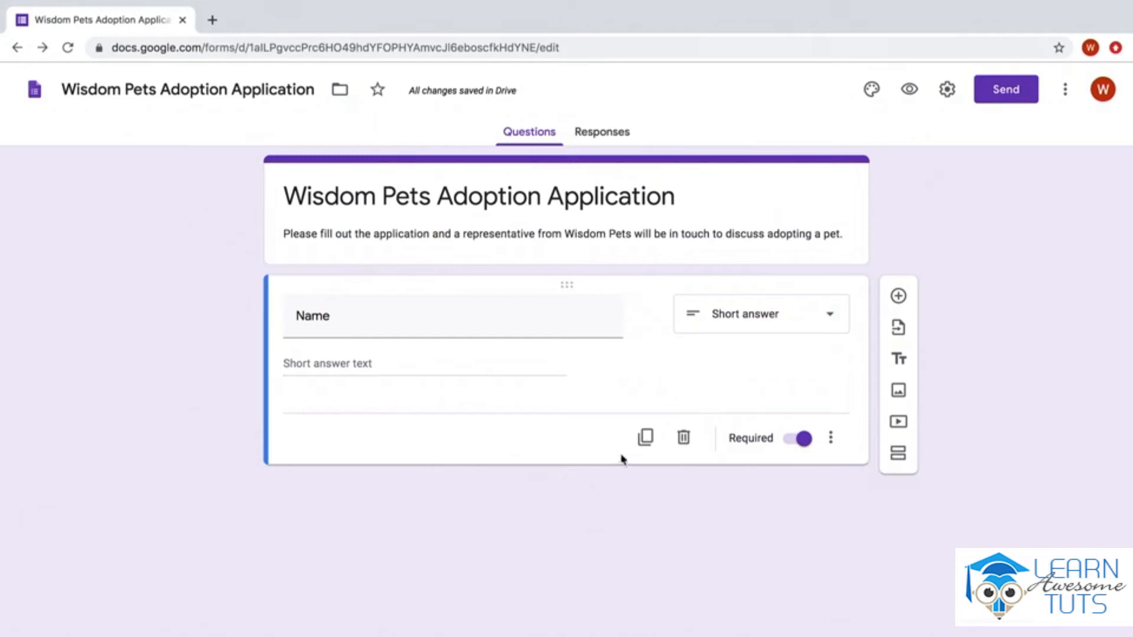
Duplicate the Name question and retitle the copy "Address", and duplicate that one as "Email"
left_click(645, 439)
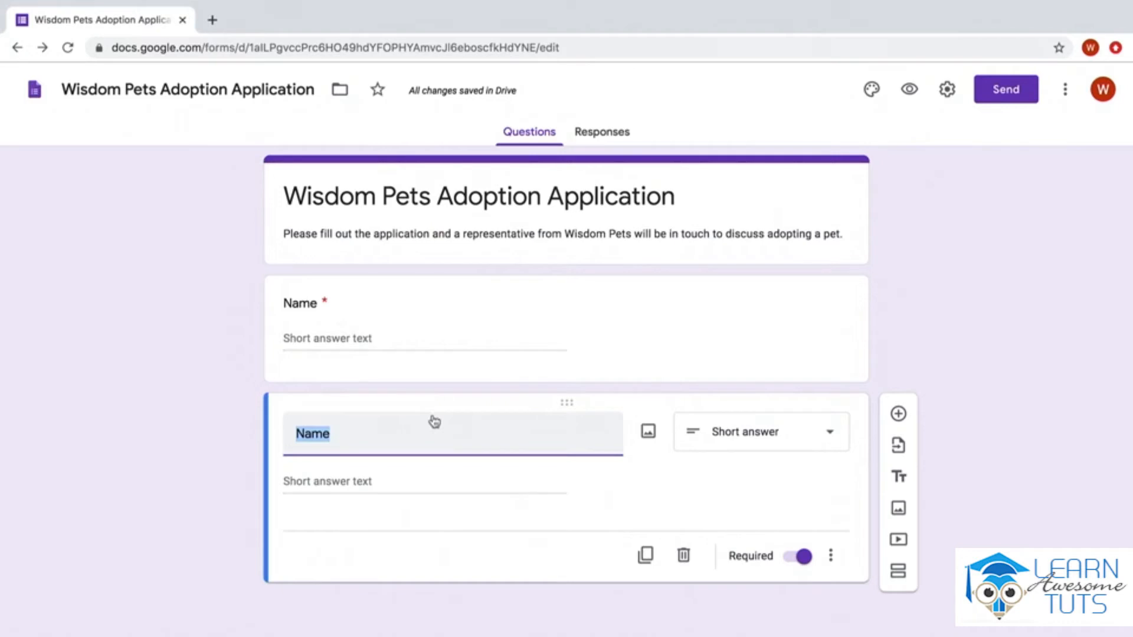
type("Address")
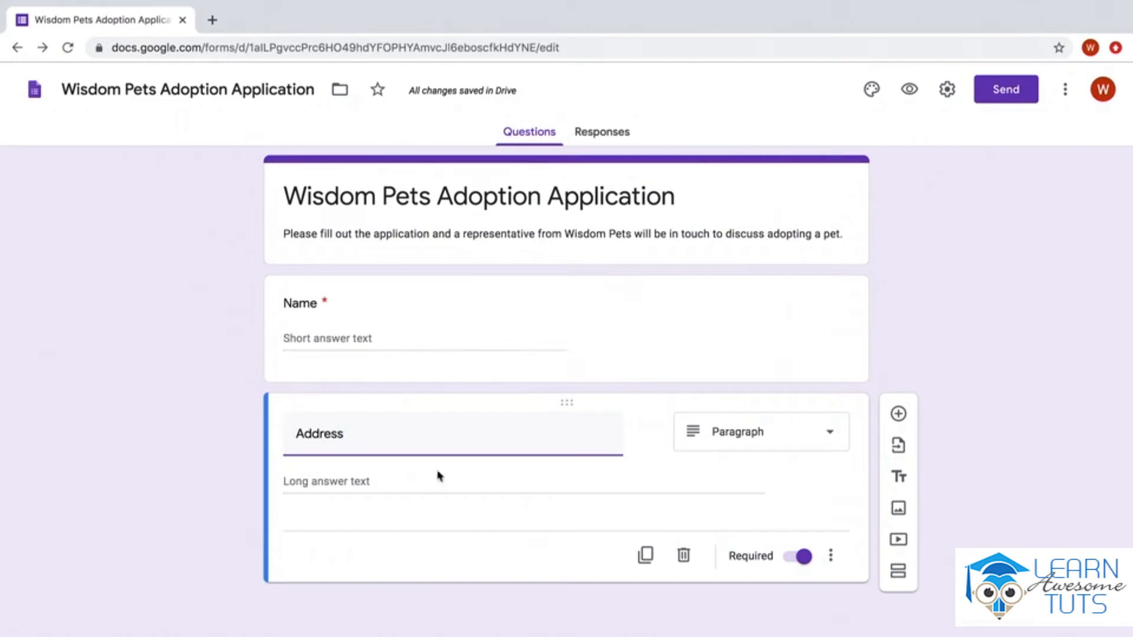
left_click(645, 554)
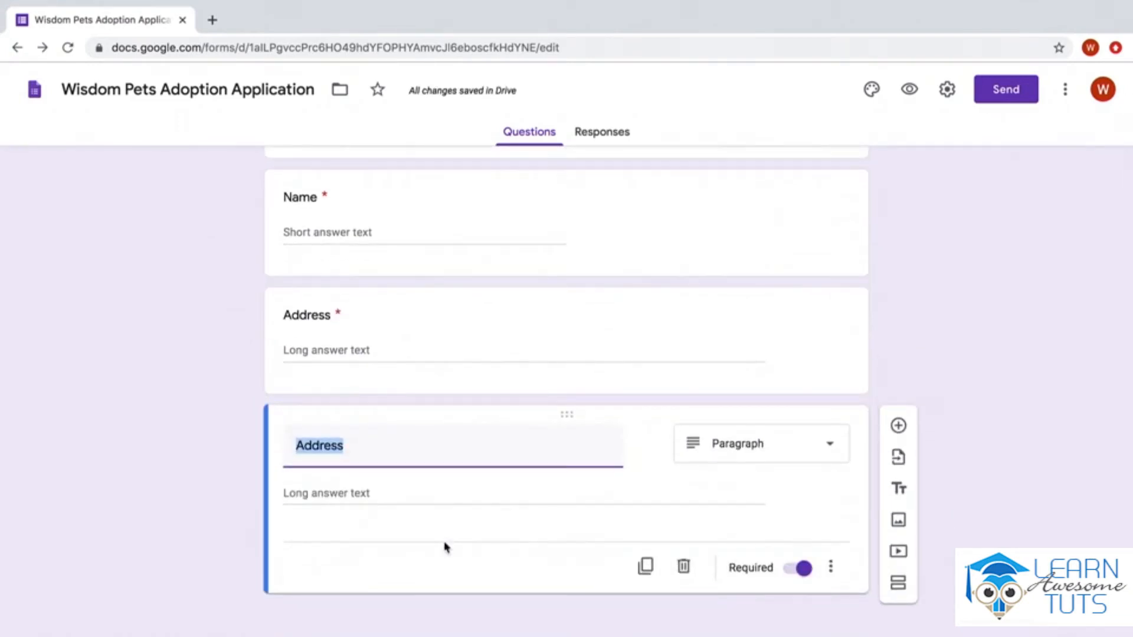
type("Email")
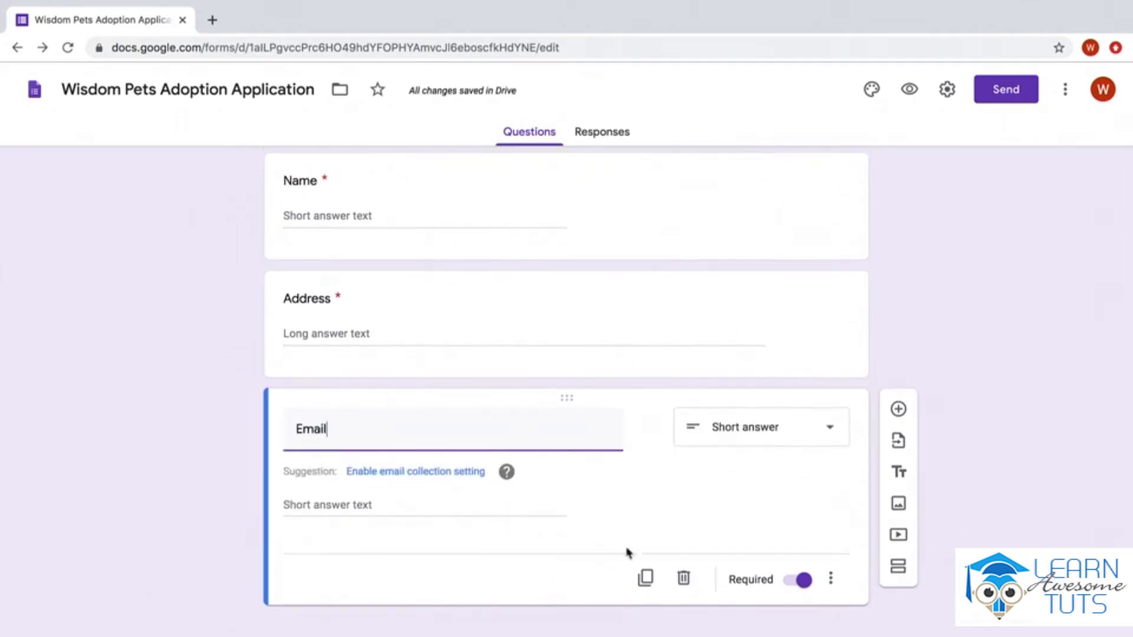
Add response validation to the Email question requiring text that contains "@", with the error text "Please enter a valid email address."
left_click(831, 578)
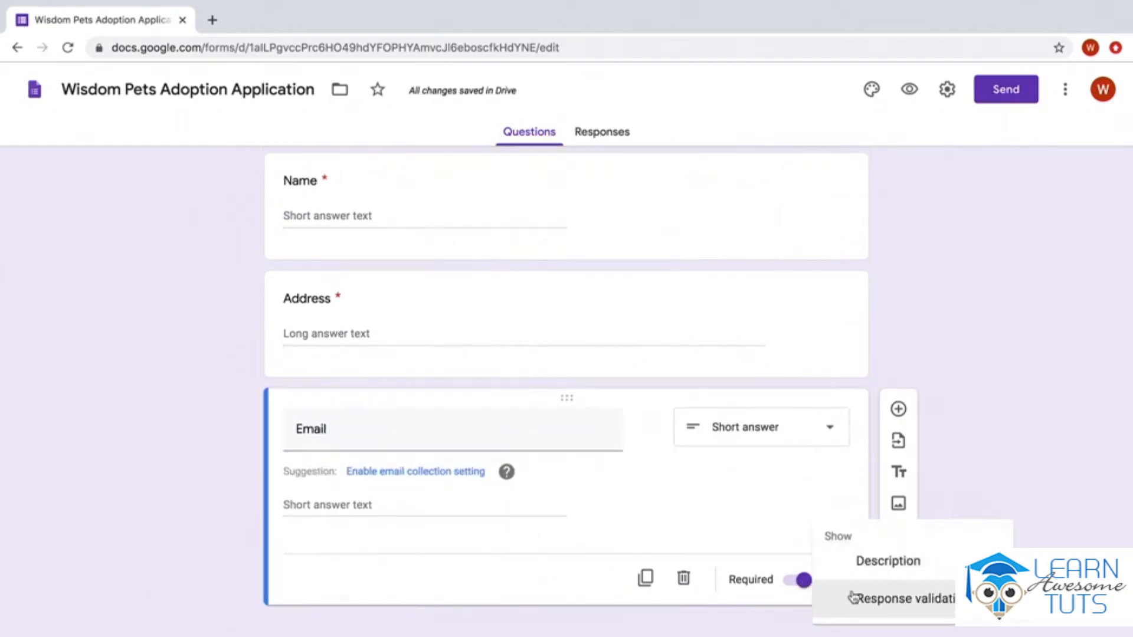
left_click(853, 598)
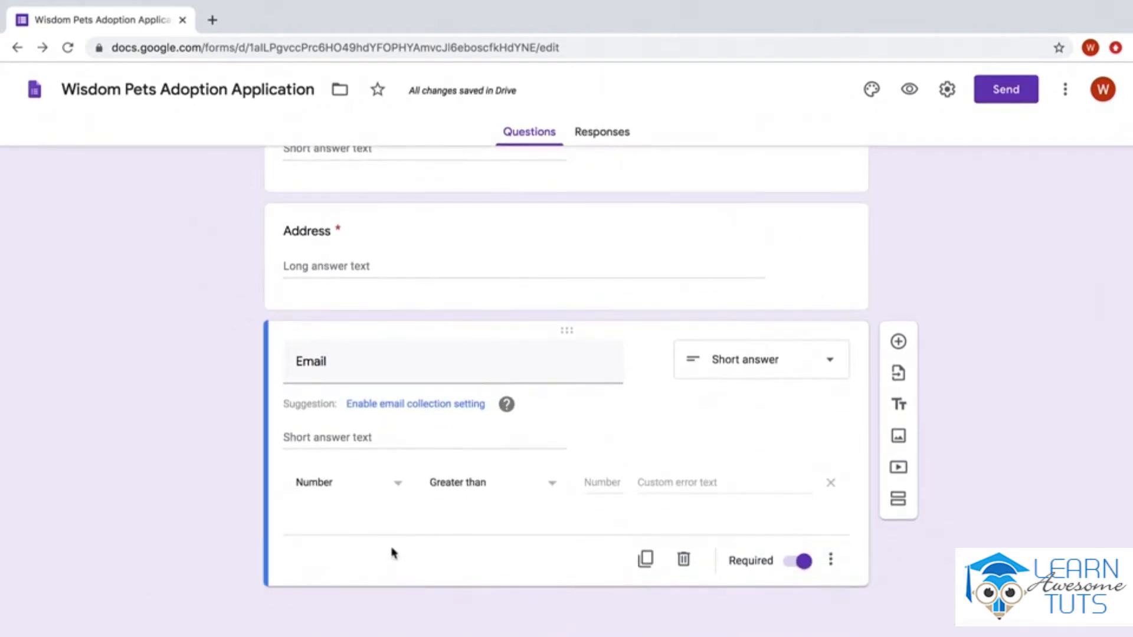
left_click(397, 485)
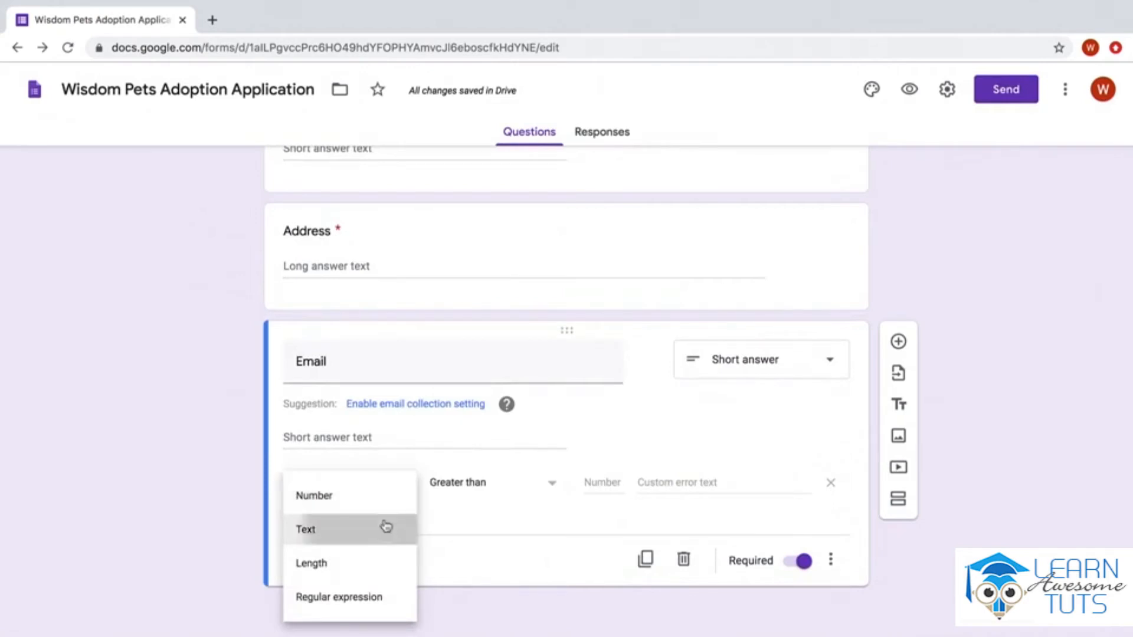
left_click(386, 527)
left_click(579, 481)
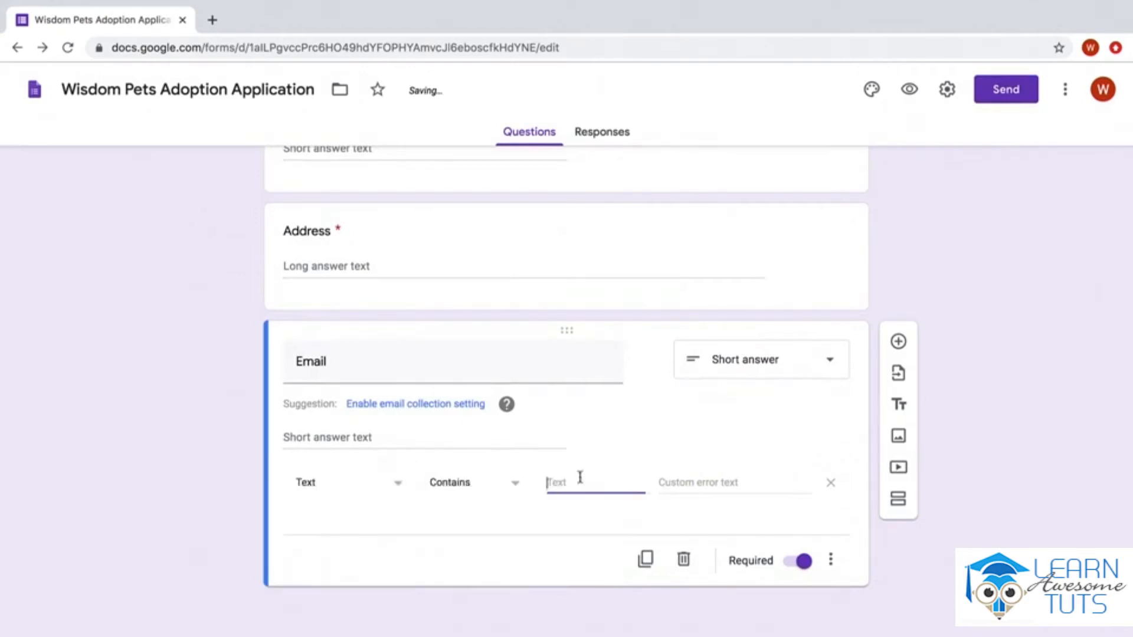
type("@")
left_click(679, 482)
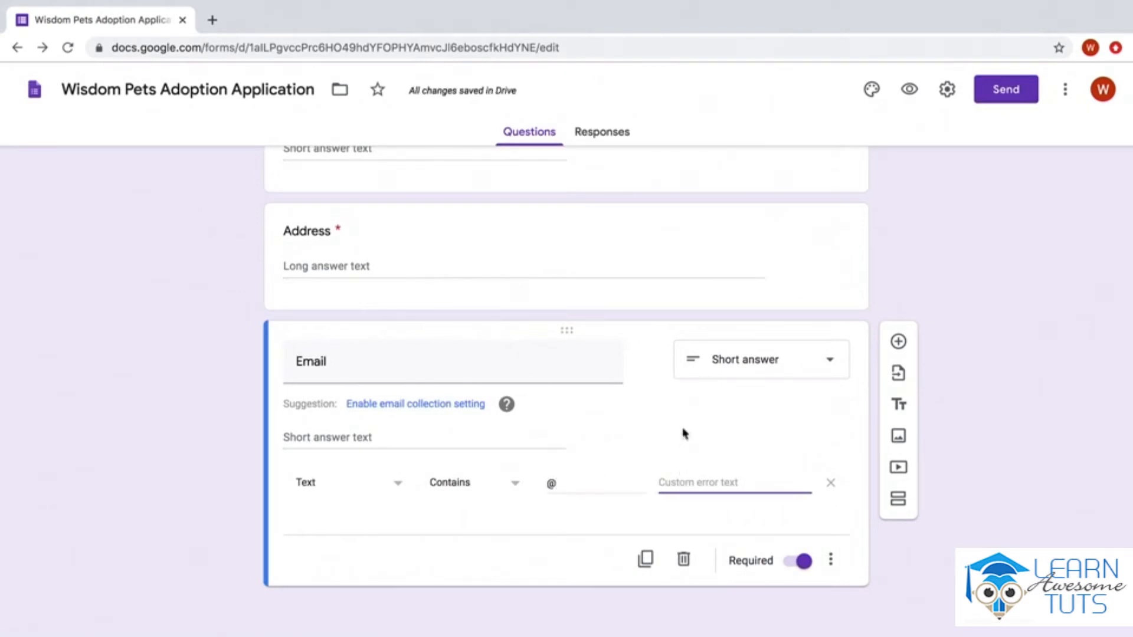
type("Please enter a valid email address.")
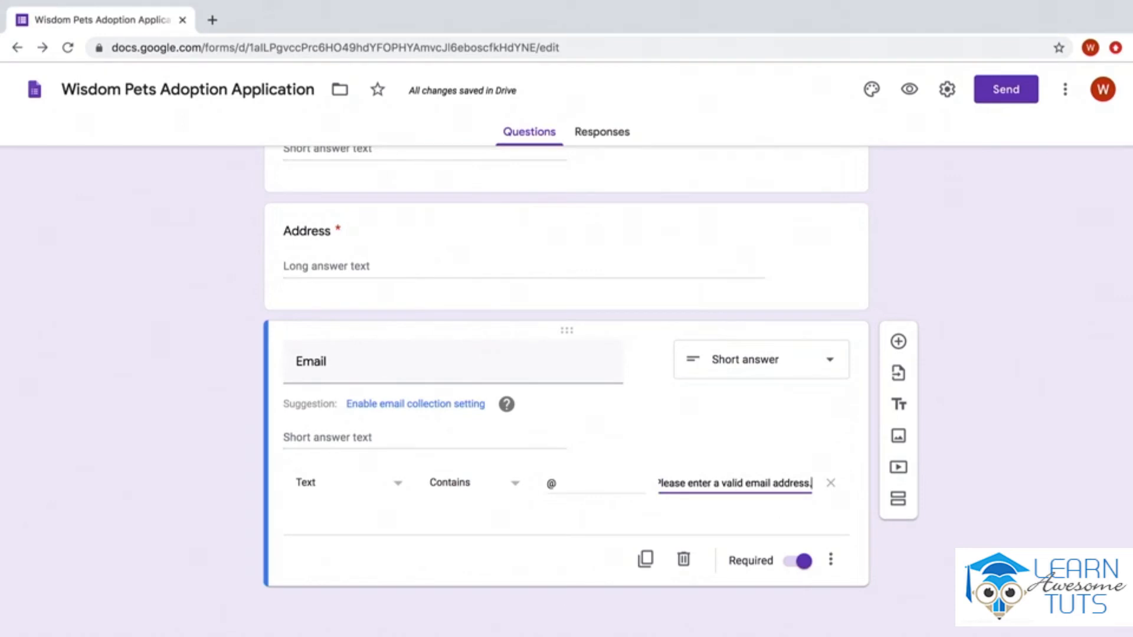
Add a dropdown question below Email titled "How many hours per day are you gone?"
left_click(898, 341)
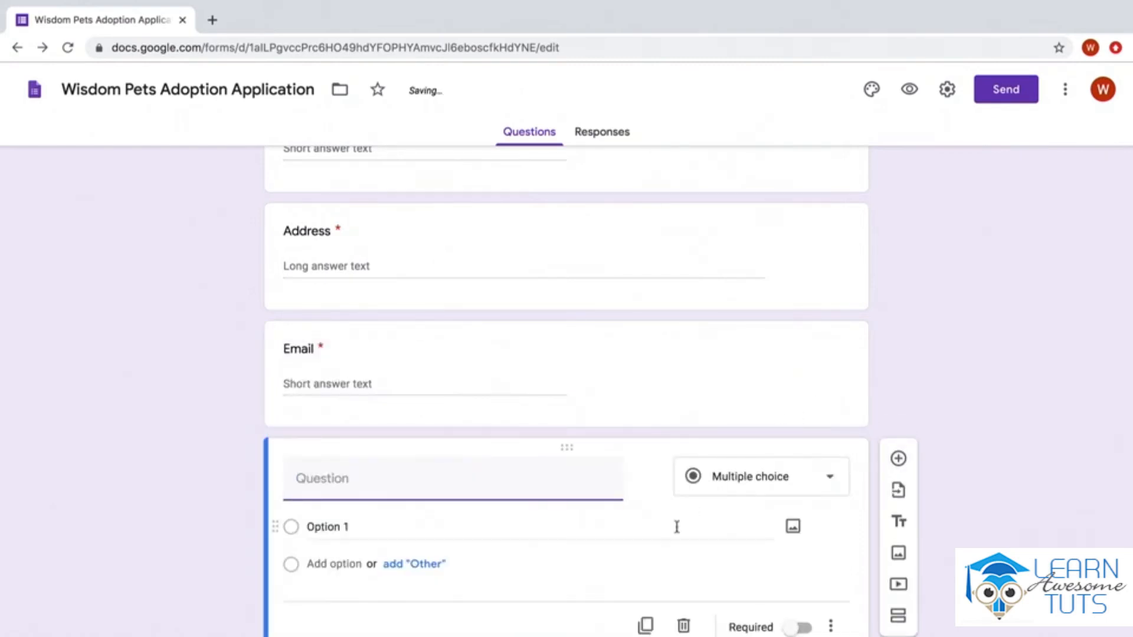
left_click(828, 479)
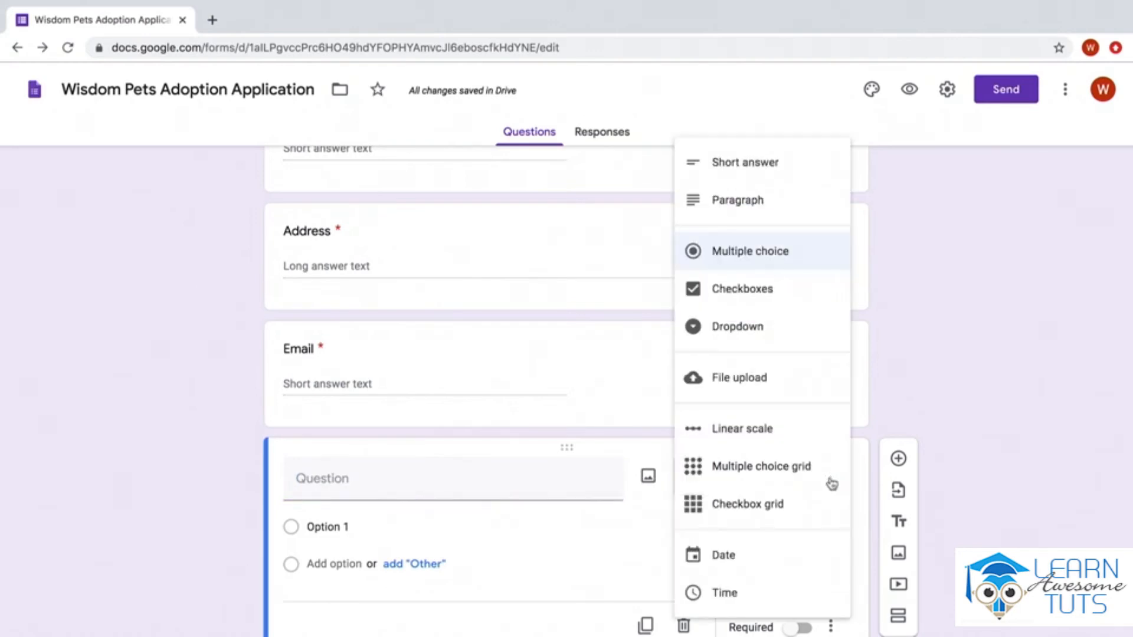
left_click(775, 335)
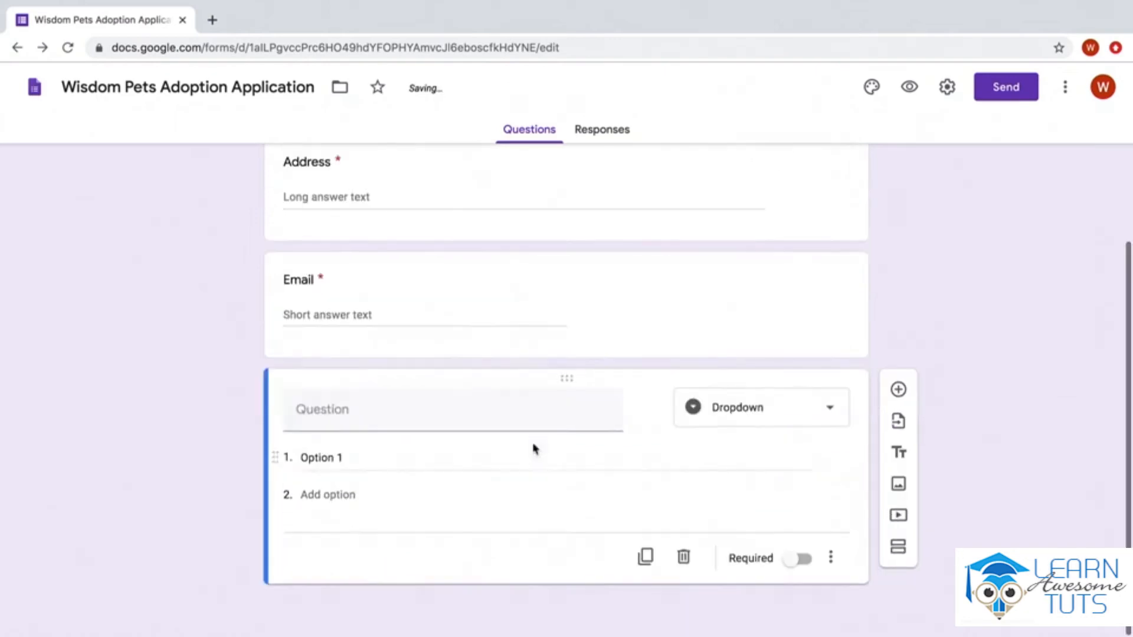
left_click(476, 406)
type("How ")
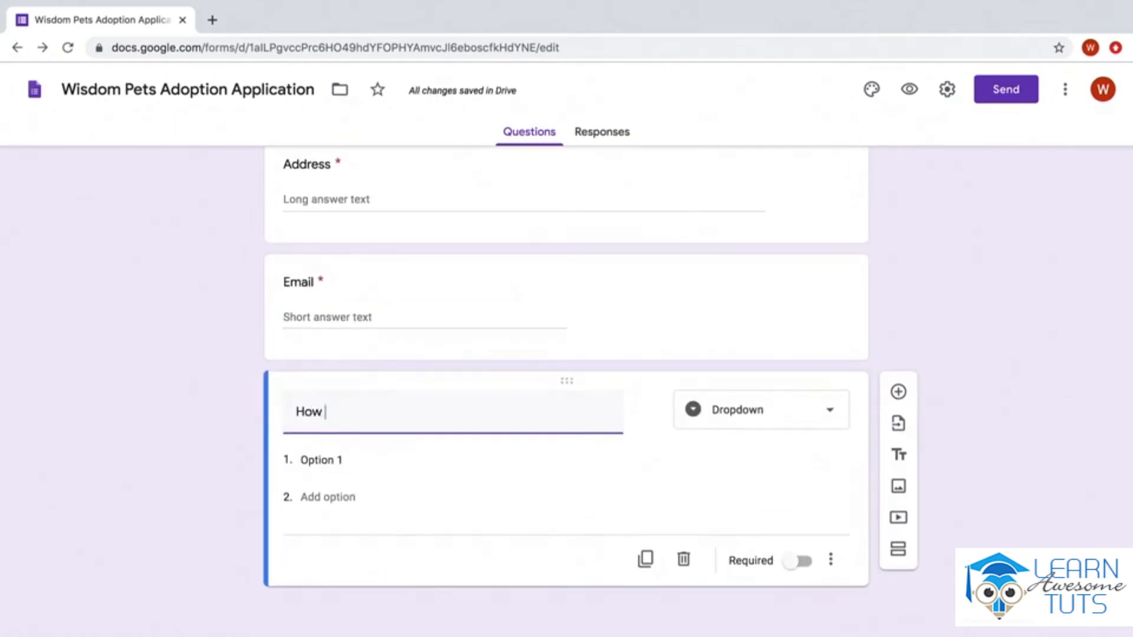
type("many hours per day are")
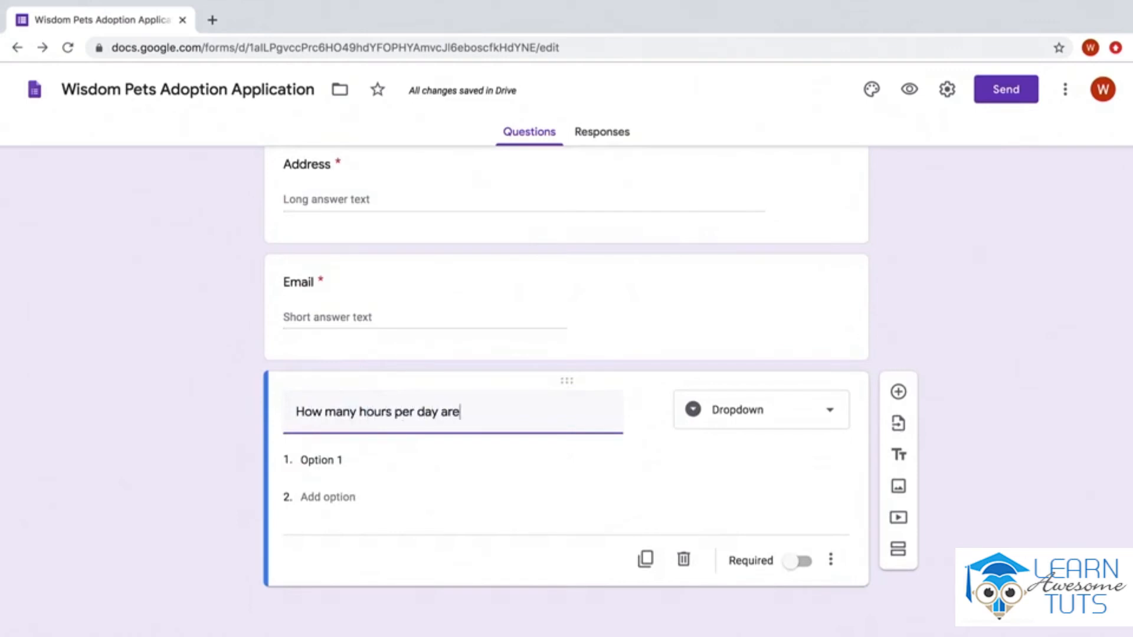
type(" you gone?")
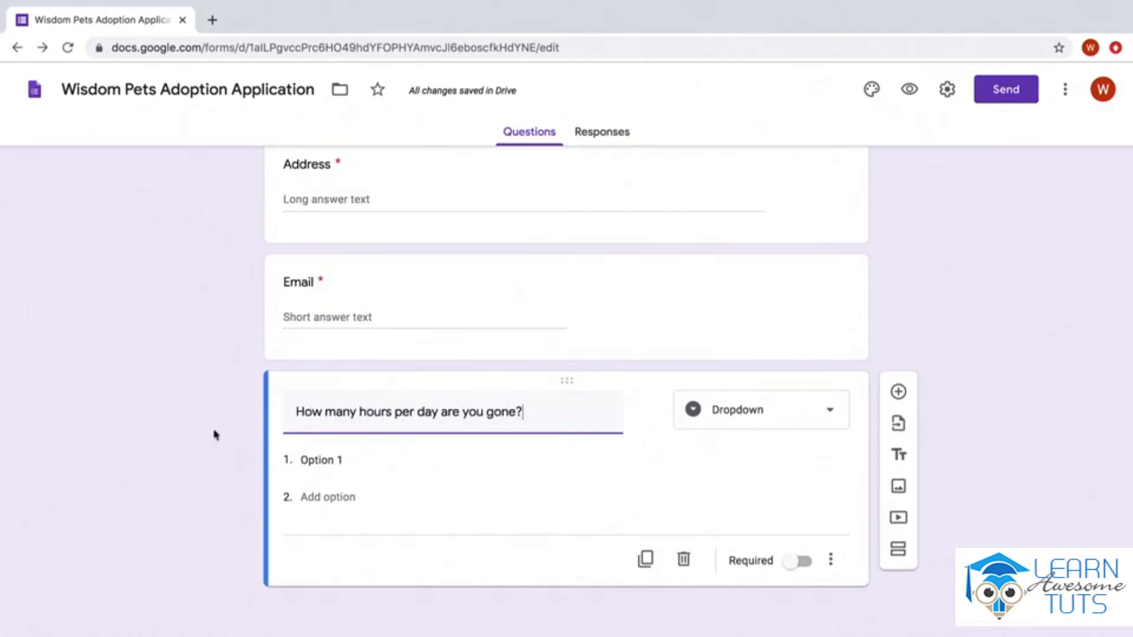
Enter 1, 2, 3 and 4 as the four options of the hours question
left_click(332, 460)
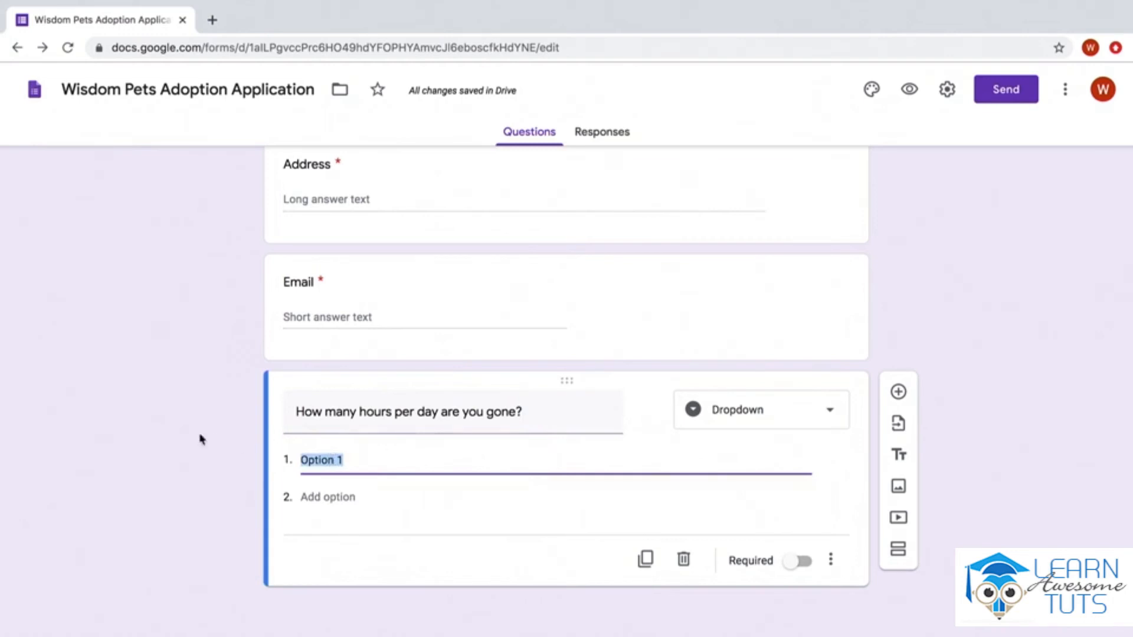
type("1")
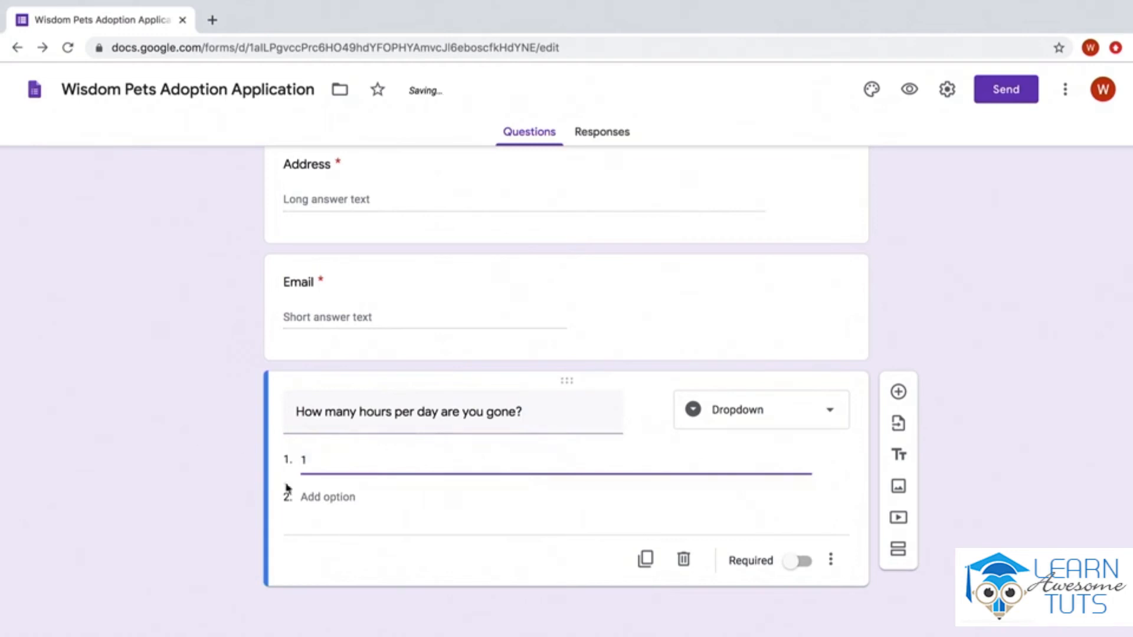
left_click(336, 525)
type("2")
left_click(354, 563)
type("3")
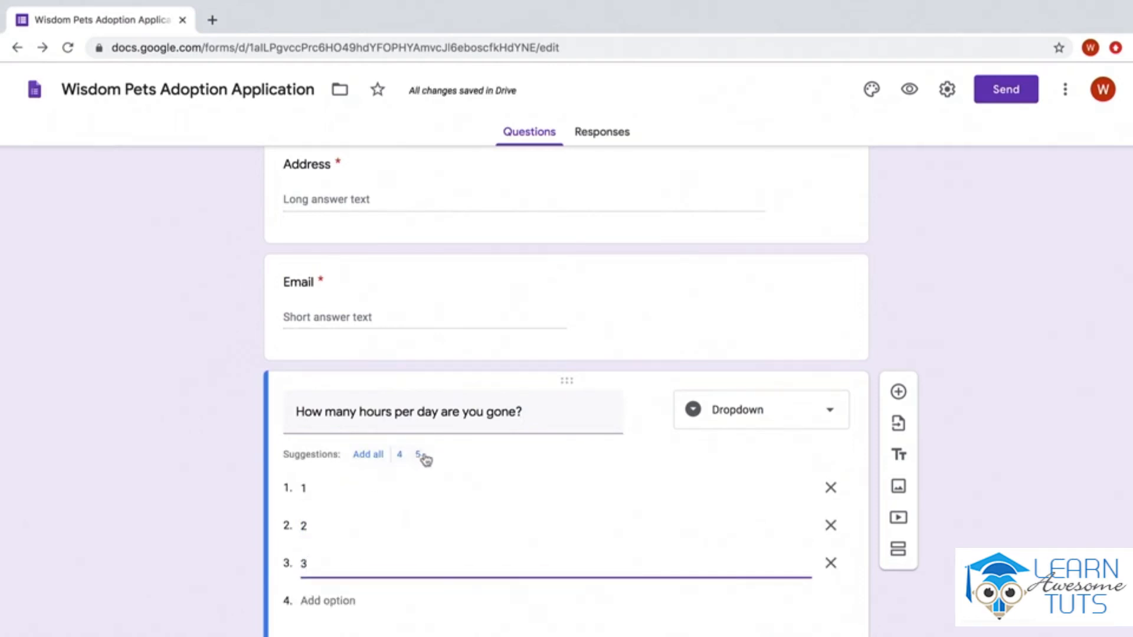
left_click(350, 599)
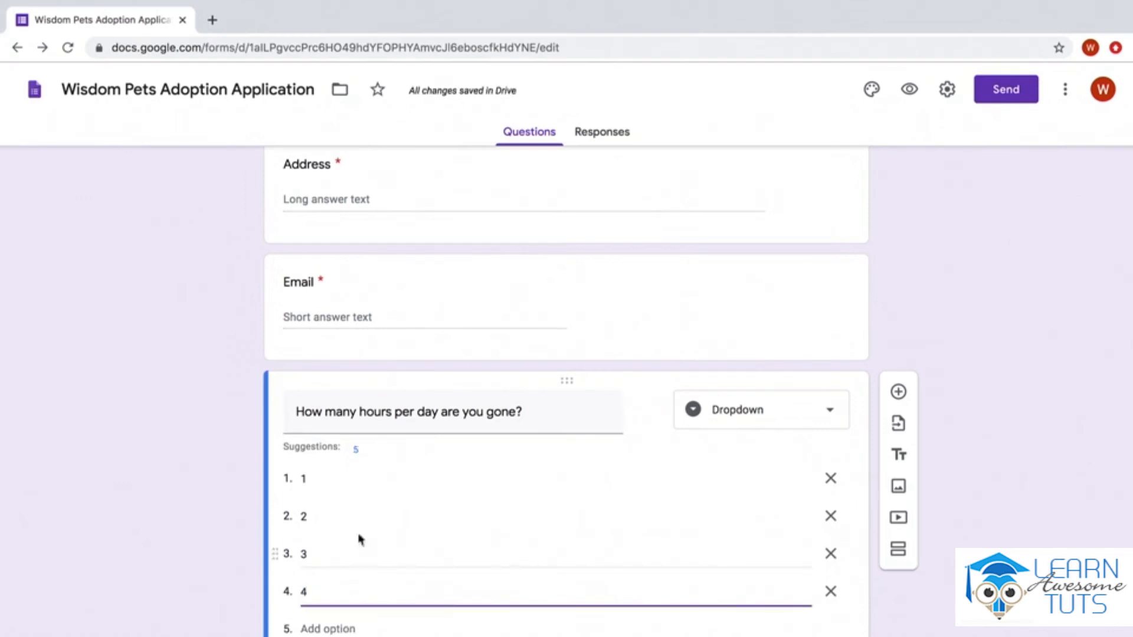
Change the four options of the hours question to 1-2, 2-3, 4-8 and 8+
left_click(341, 481)
type("-2")
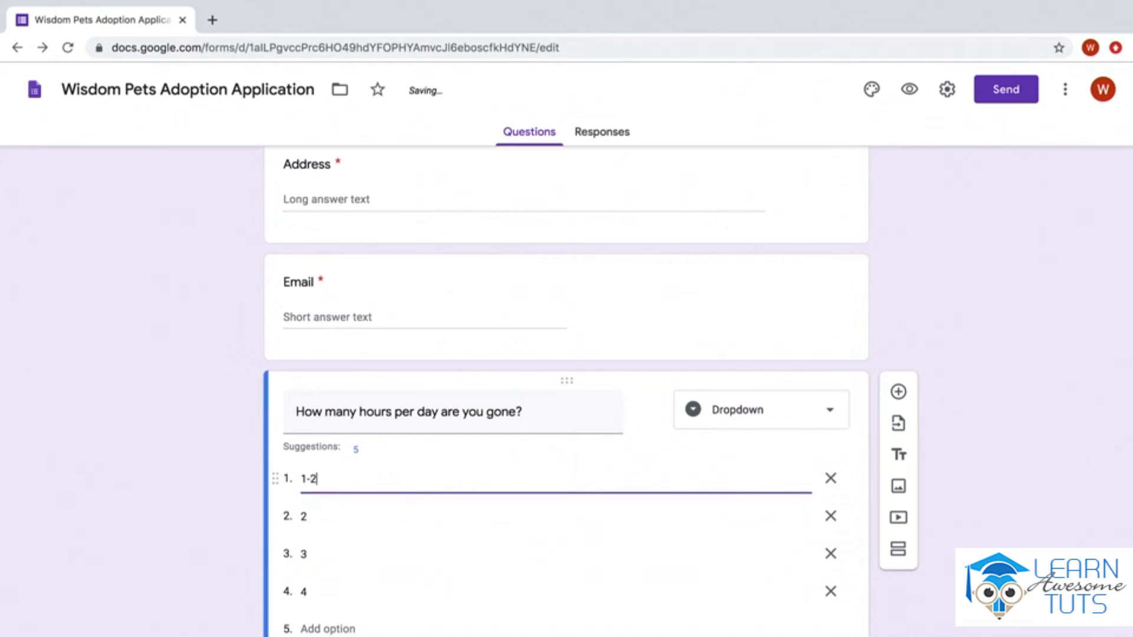
left_click(339, 510)
type("-3")
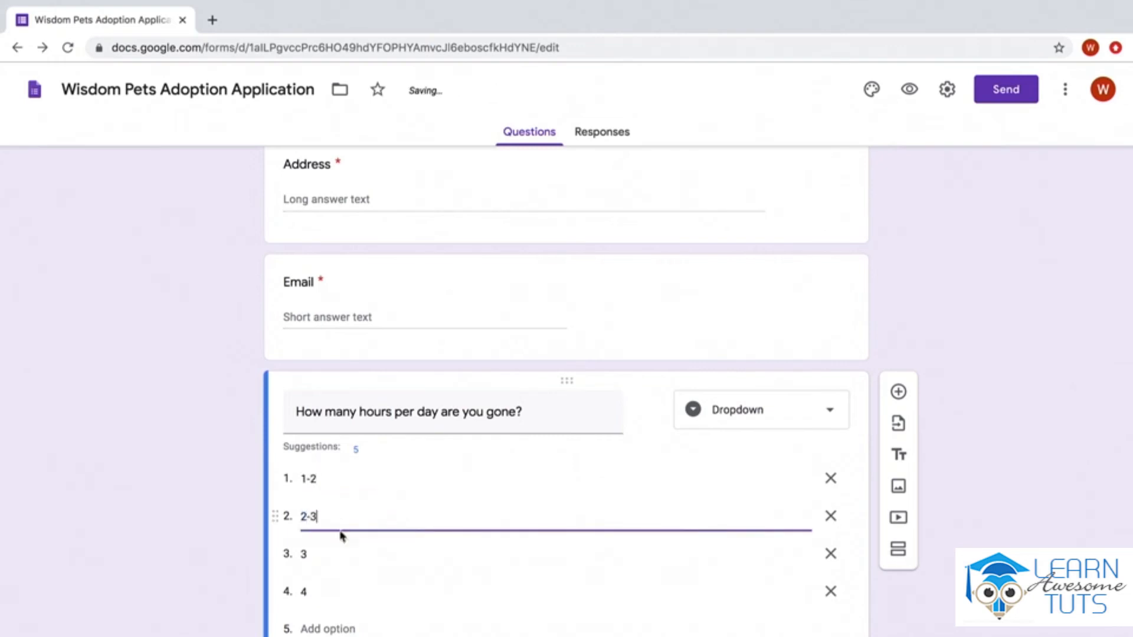
left_click(338, 549)
key("BackSpace")
type("4-8")
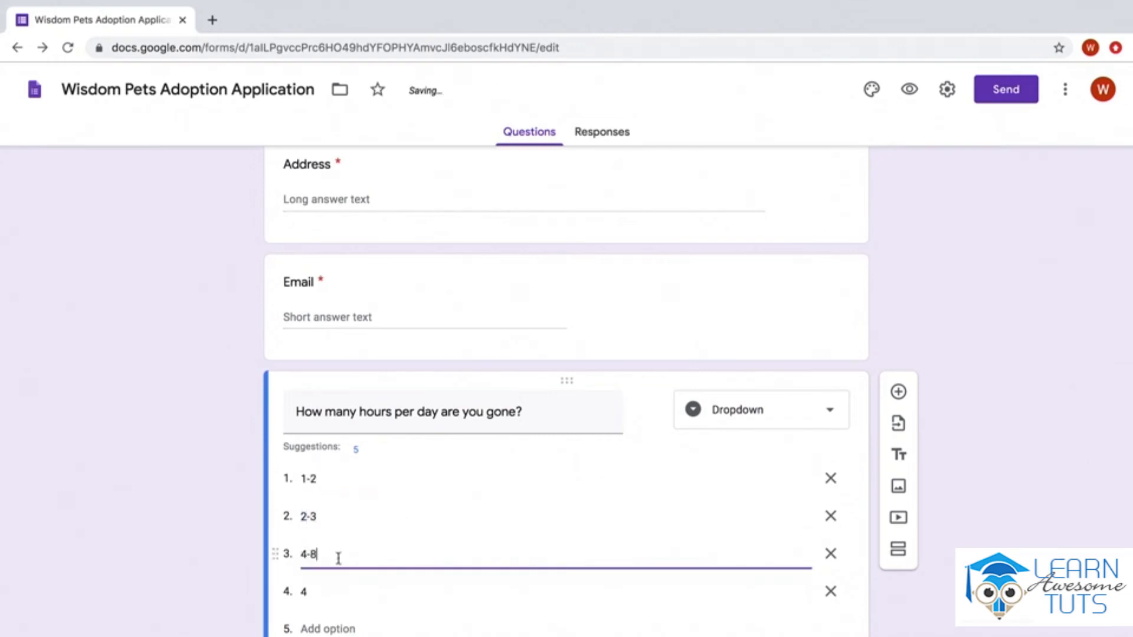
left_click(335, 588)
key("BackSpace")
type("8+")
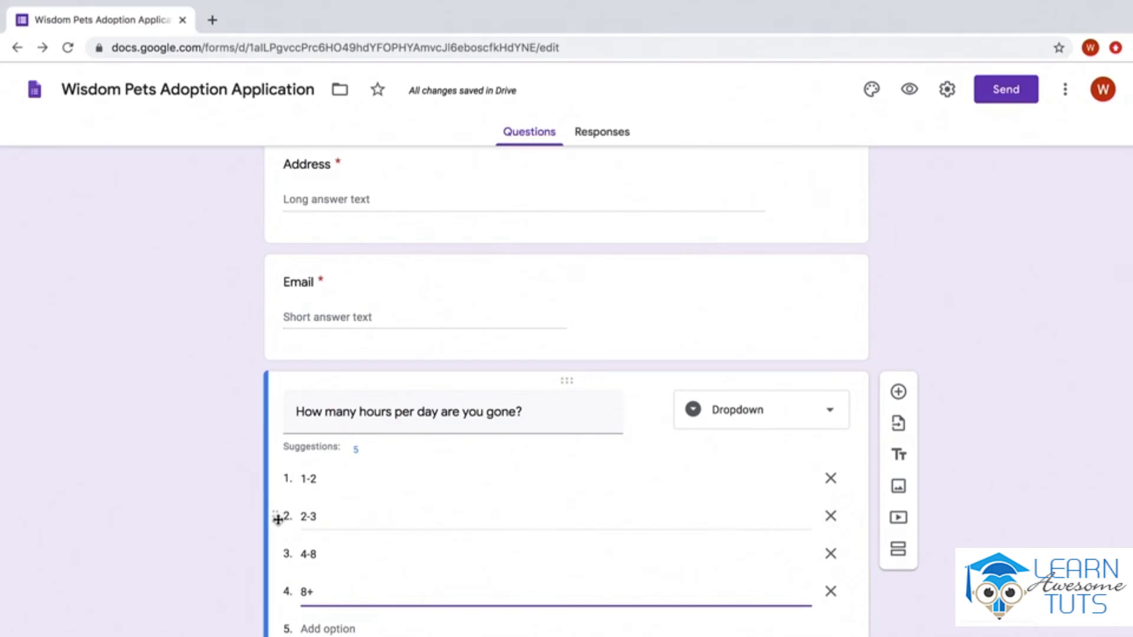
mouse_move(278, 517)
left_mouse_down()
mouse_move(284, 478)
mouse_move(283, 574)
mouse_move(284, 515)
left_mouse_up()
scroll(391, 524, "down", 3)
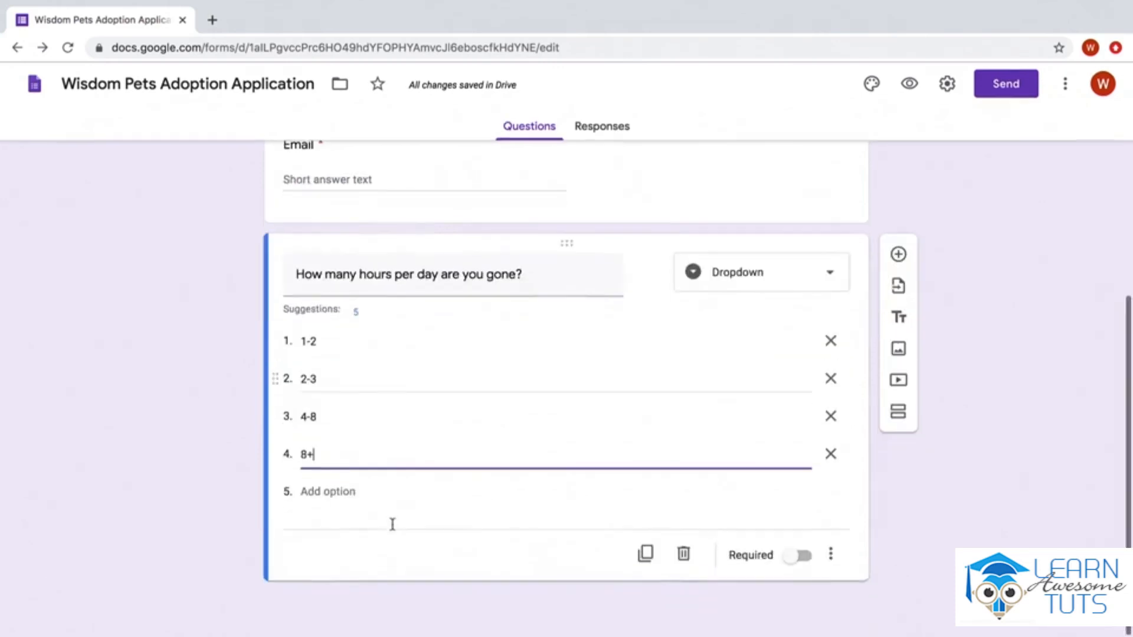
left_click(832, 556)
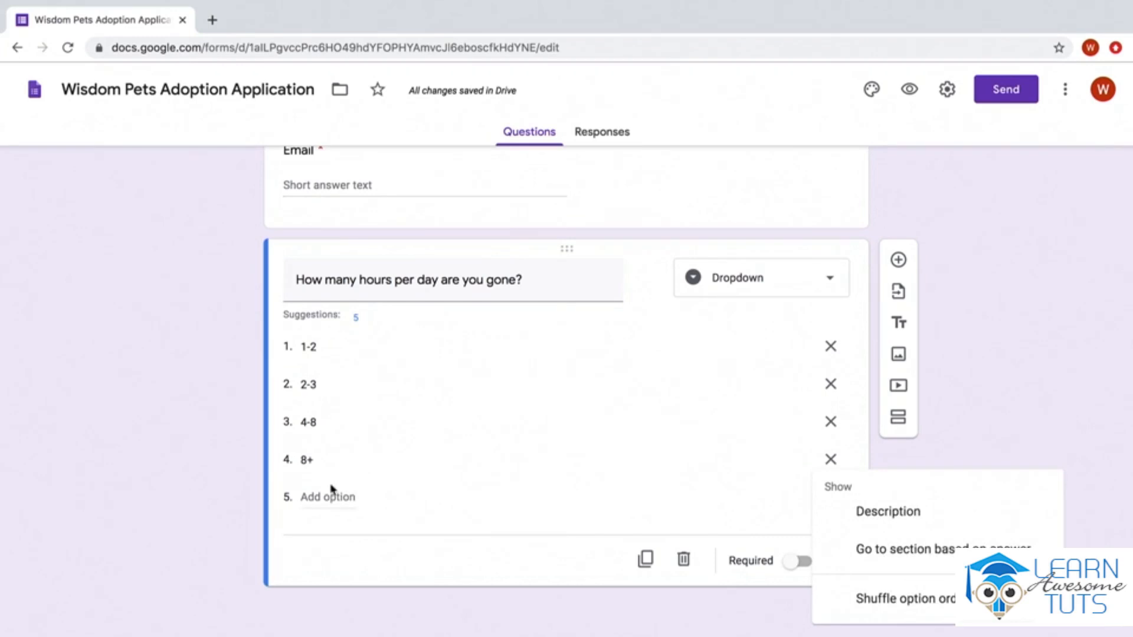
left_click(206, 477)
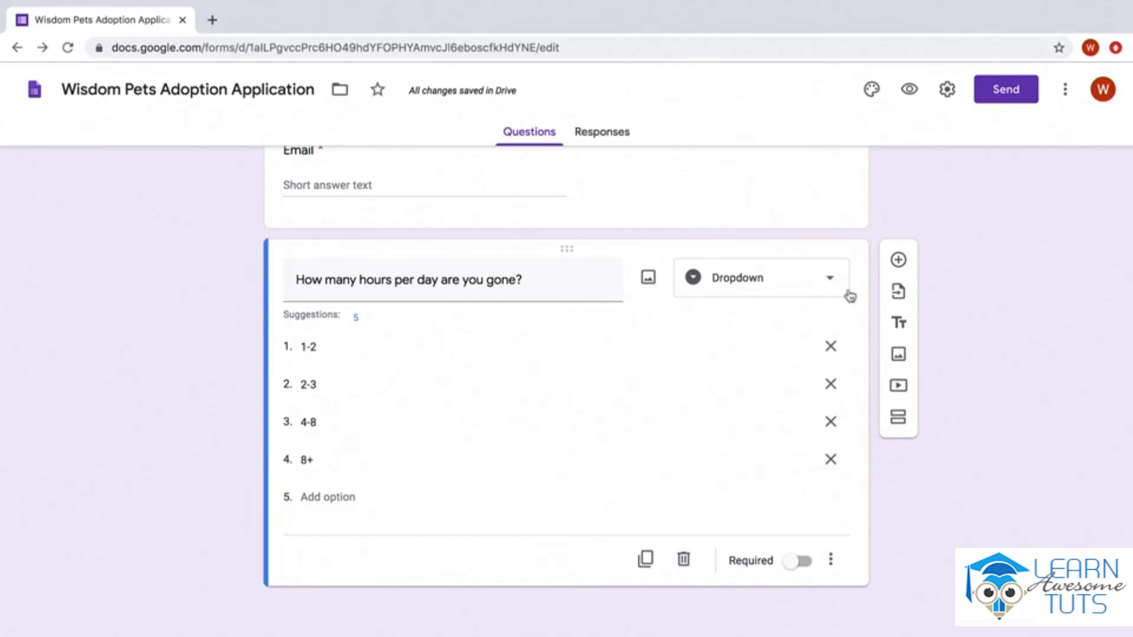
Add a checkboxes question below the hours question, titled "Confirmation"
left_click(902, 261)
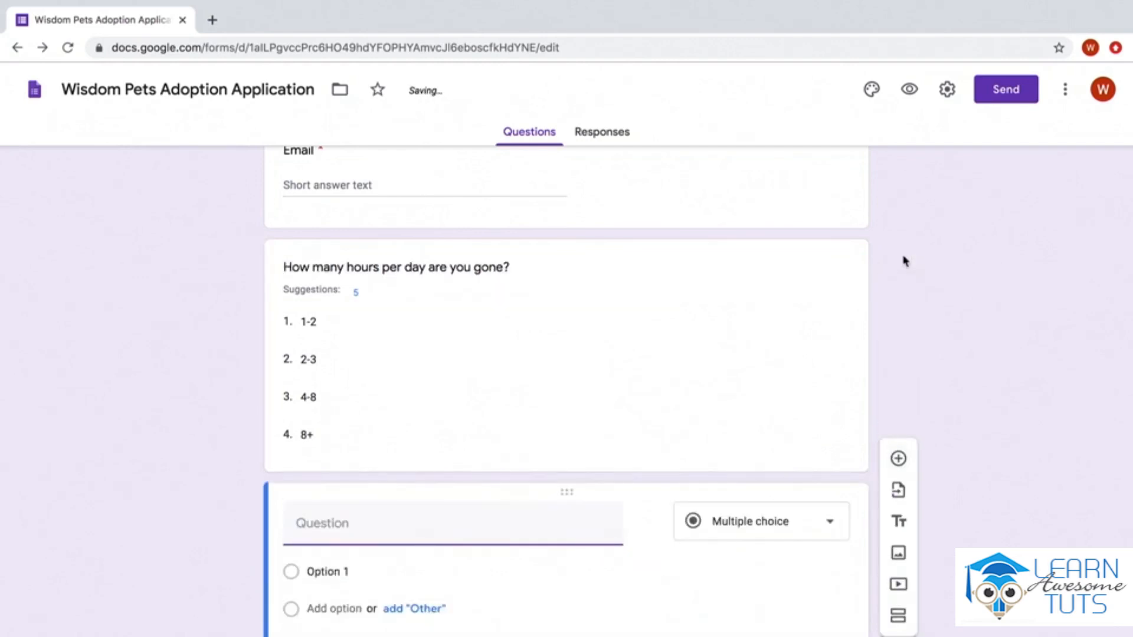
left_click(825, 411)
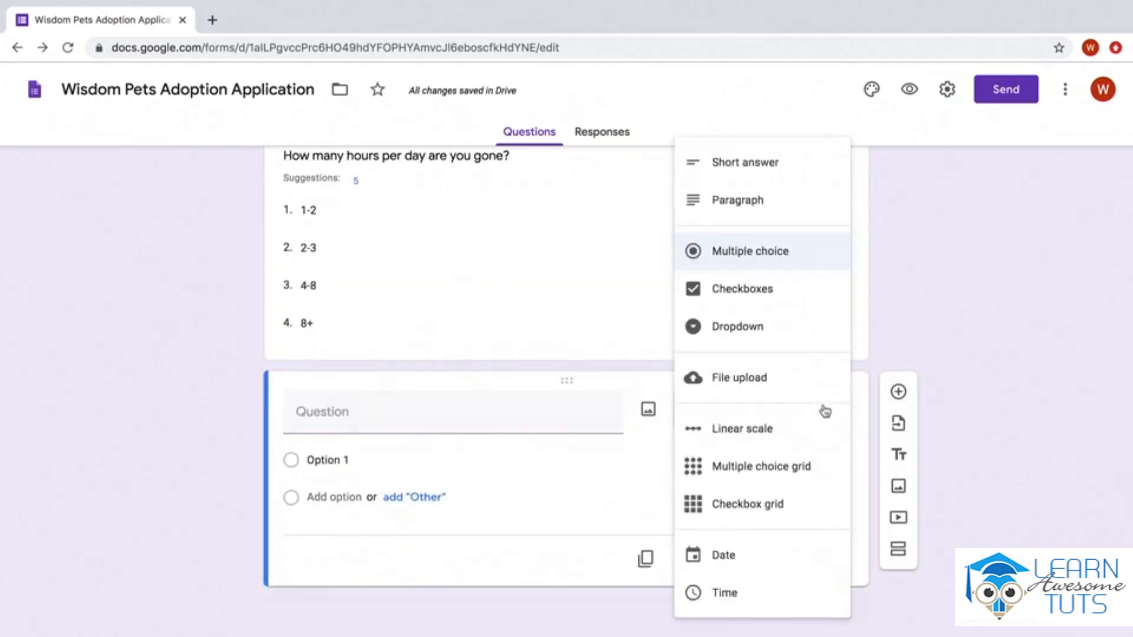
left_click(791, 302)
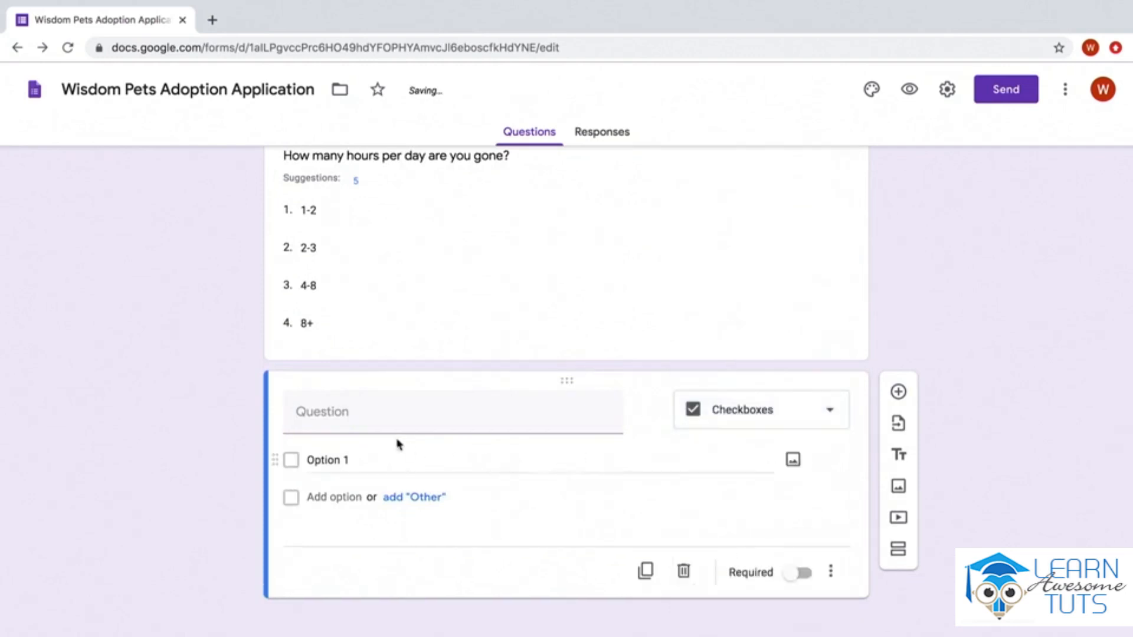
left_click(361, 411)
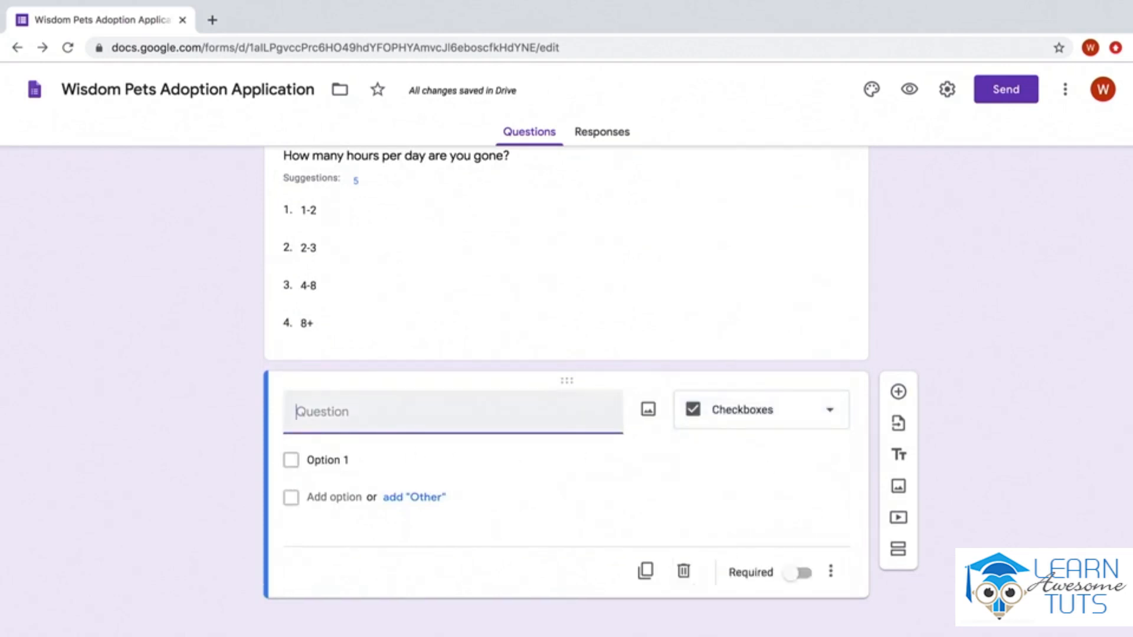
type("Confirmation")
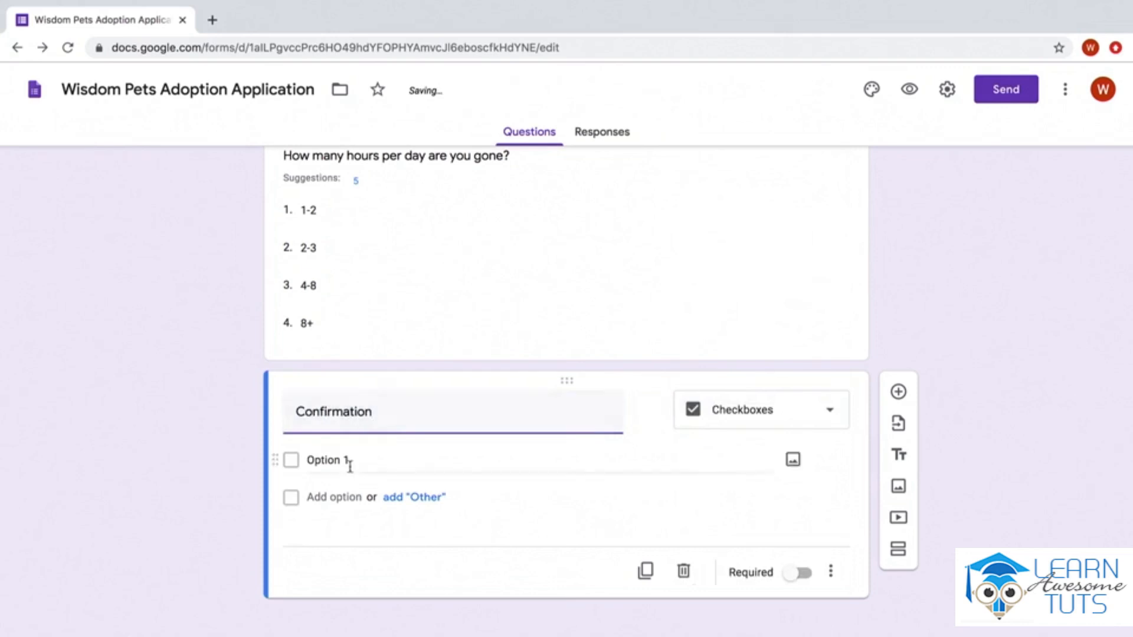
Make Confirmation required, with option "By checking this, I understand that adopting a pet is a lifelong commitment and I will provide food, shelter and necessary health items."
left_click(350, 466)
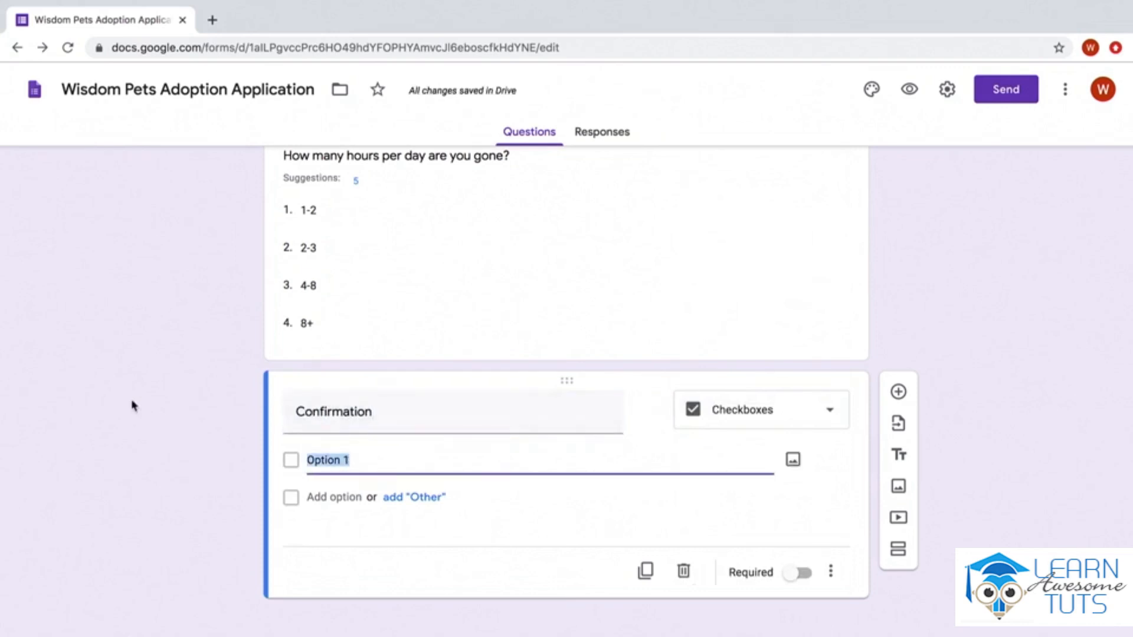
type("By checking this box, I understand that adopting a pet is a lifelong commitment and I will provide food, shelter and necessary health items.")
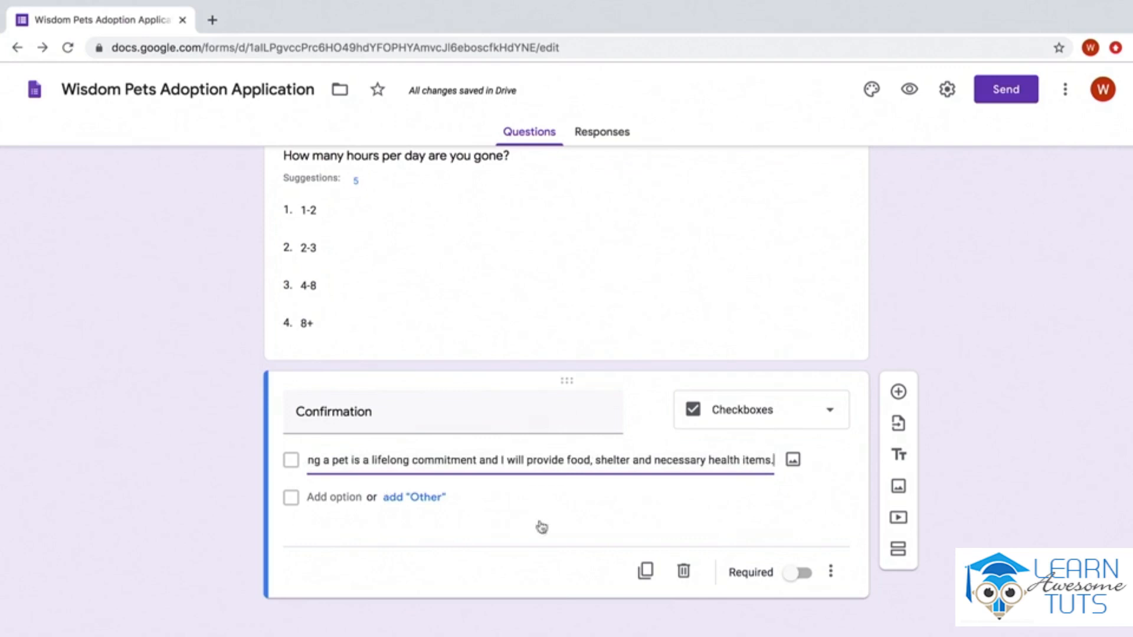
left_click(803, 573)
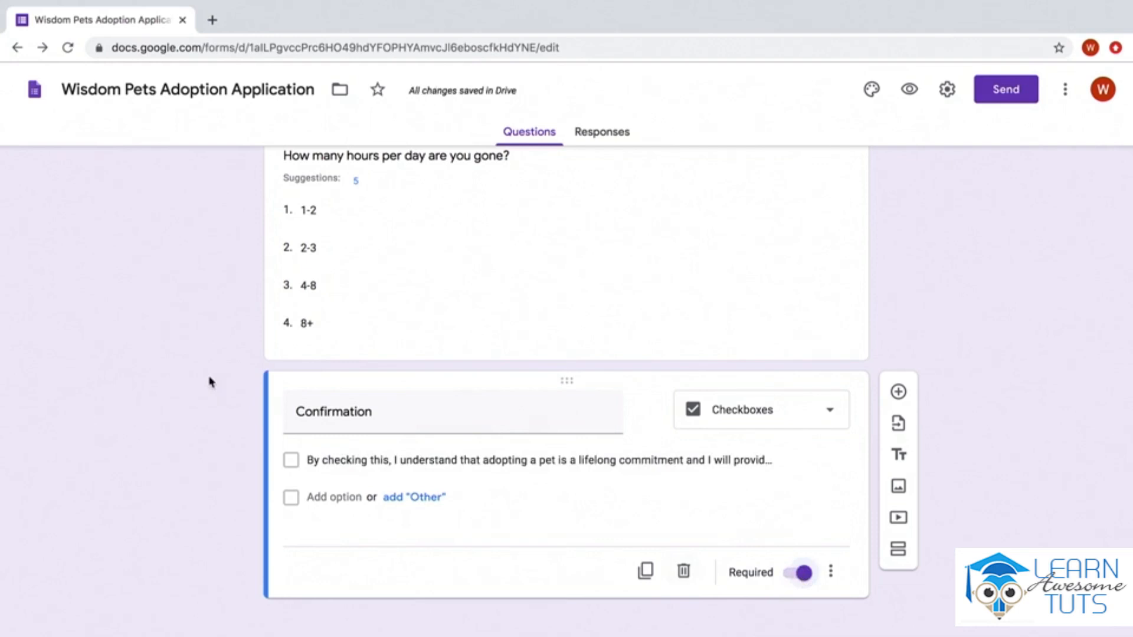
Reorder the form's questions so that the Name question sits directly below the Address question
scroll(211, 382, "up", 10)
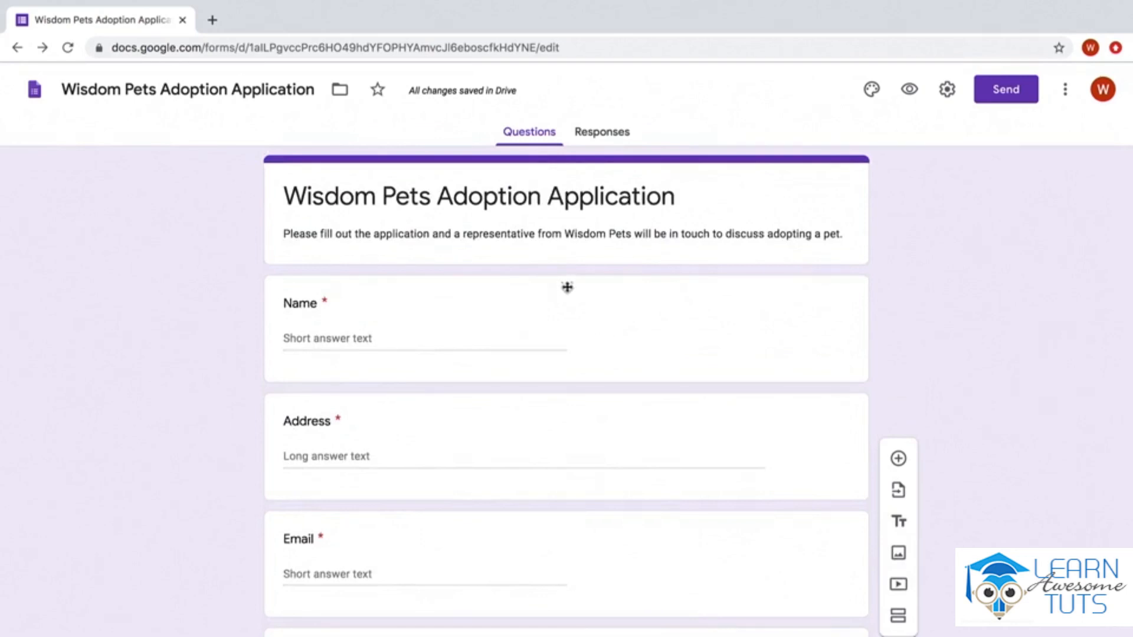
left_click_drag(566, 291, 556, 271)
left_click(187, 403)
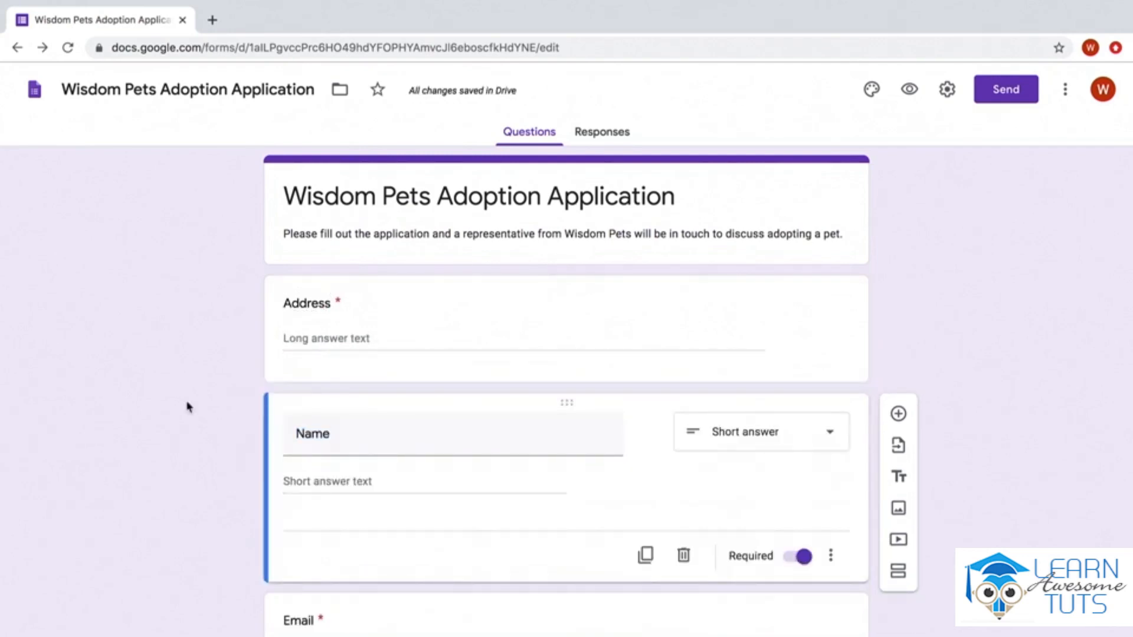